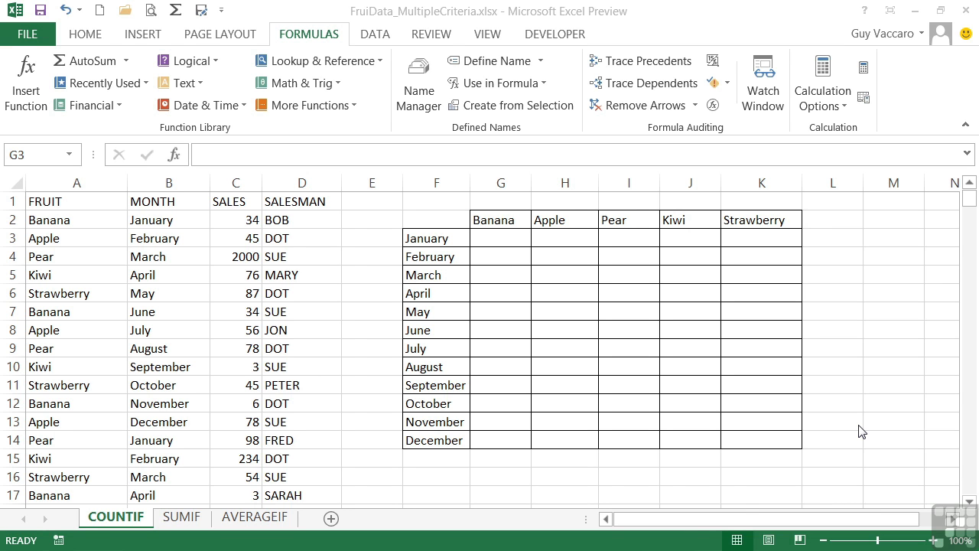
# Enter =COUNTIFS(Month,F3,Fruit,G2) in cell G3 to count the January Banana records.
pyautogui.click(508, 240)
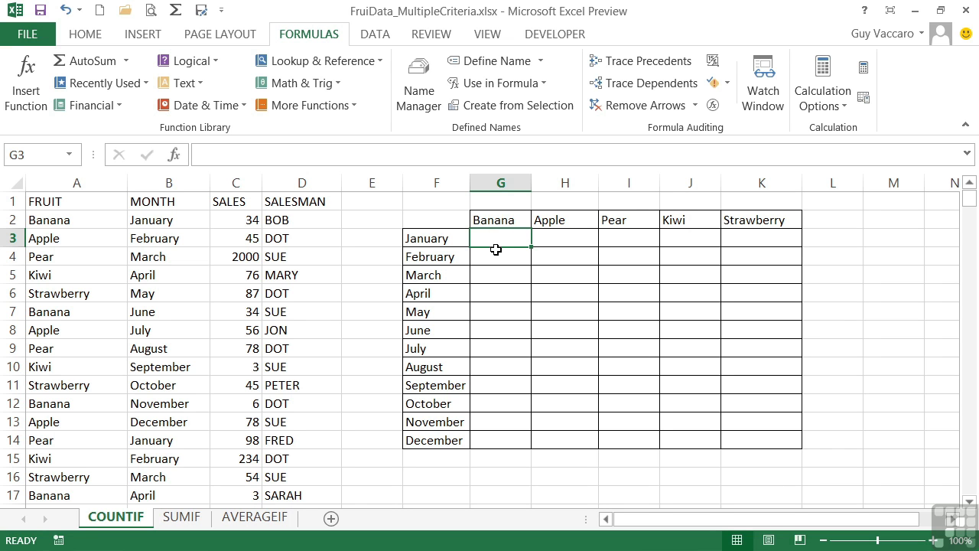
pyautogui.doubleClick(496, 239)
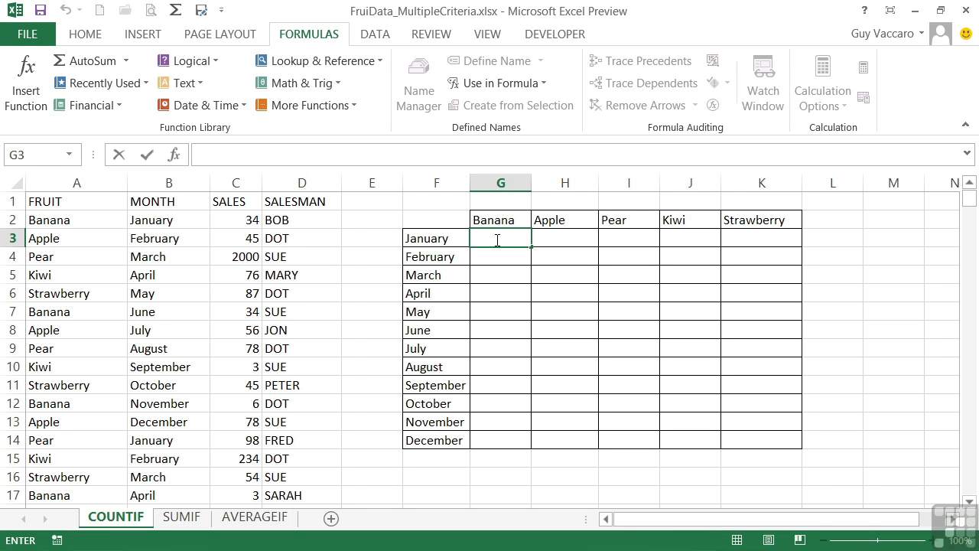
pyautogui.write('=count')
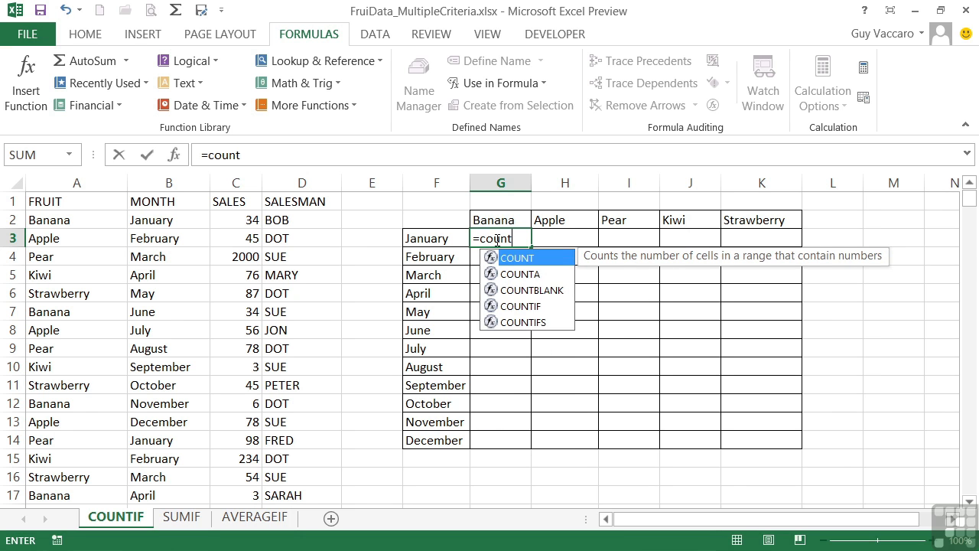
pyautogui.write('if')
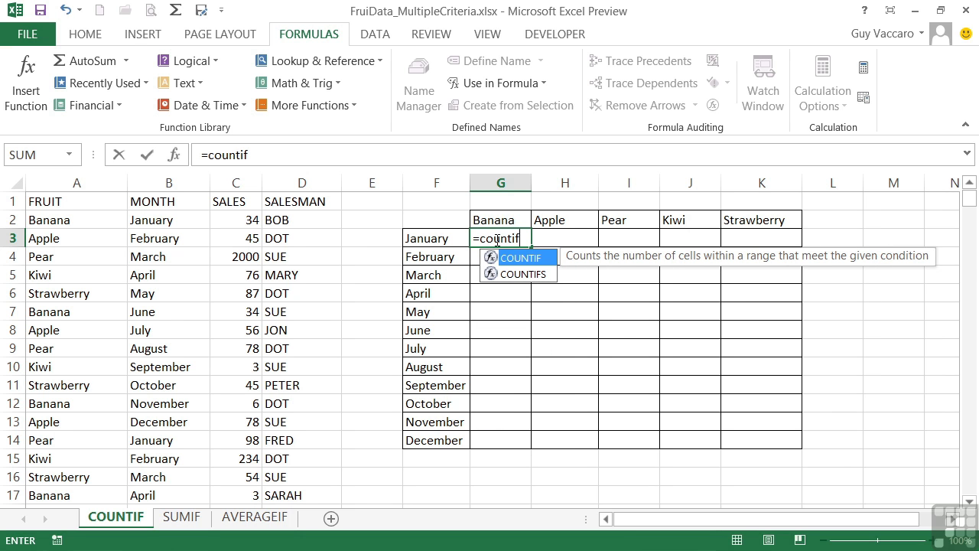
pyautogui.write('s')
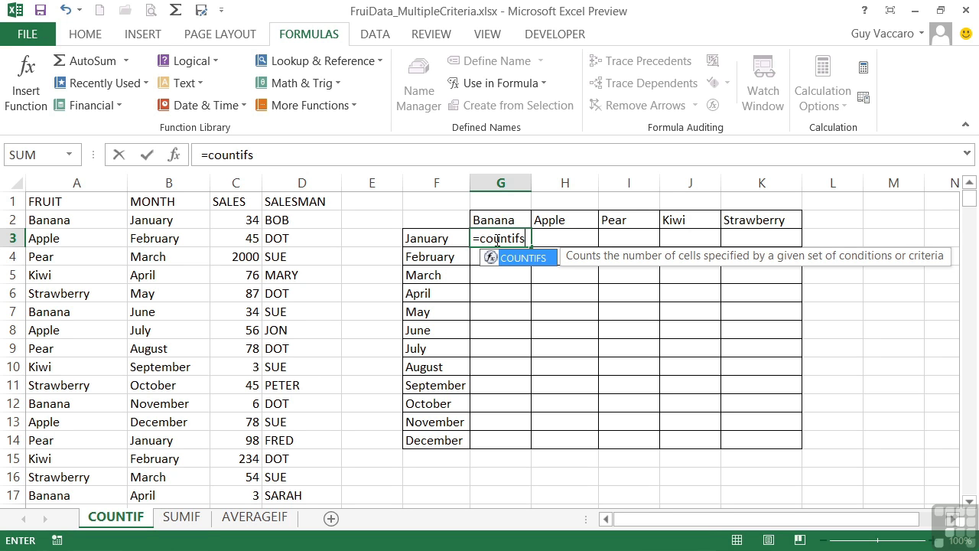
pyautogui.write('(')
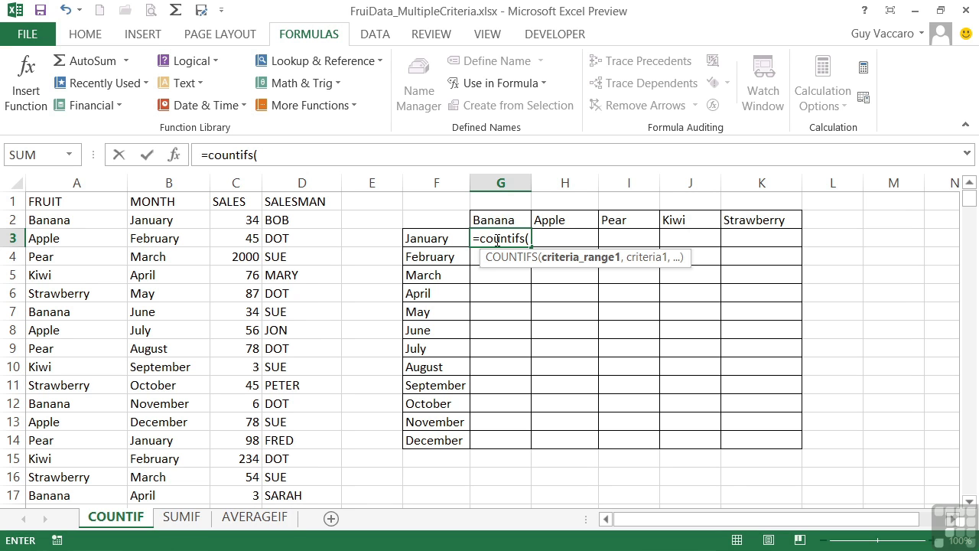
pyautogui.write('month,')
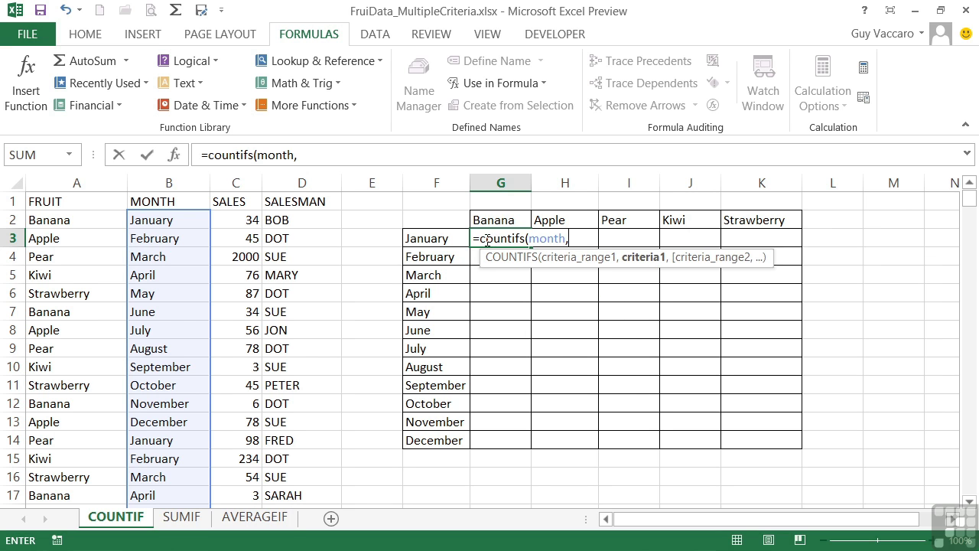
pyautogui.click(427, 240)
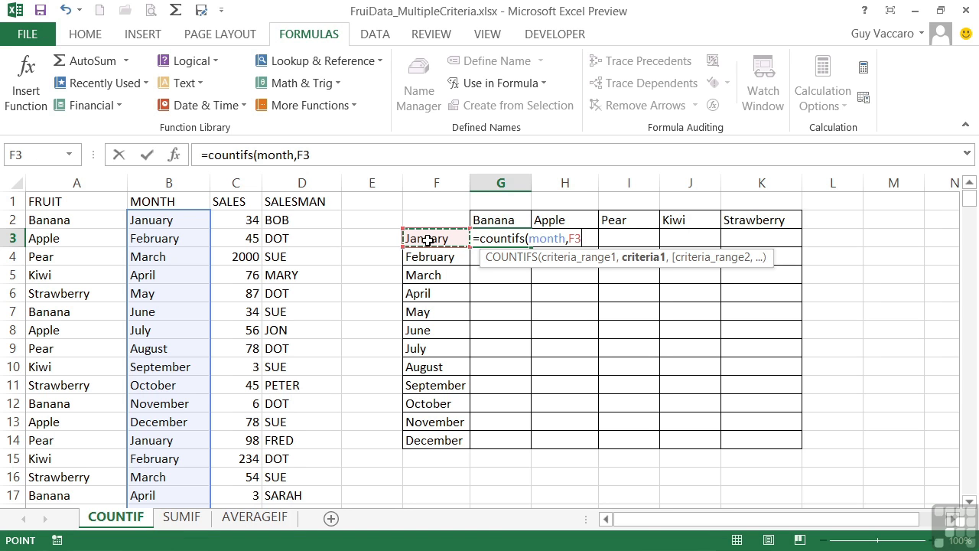
pyautogui.write(',')
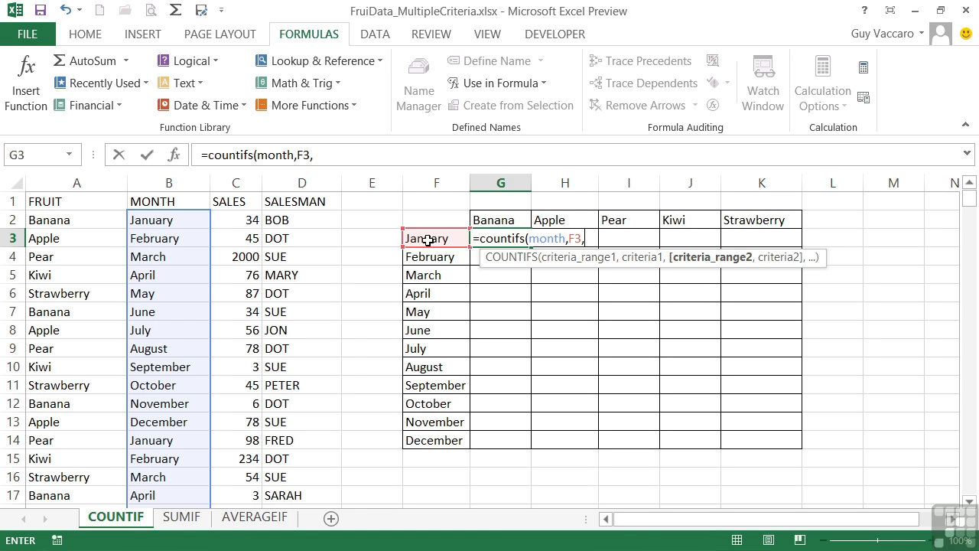
pyautogui.write('fruit,')
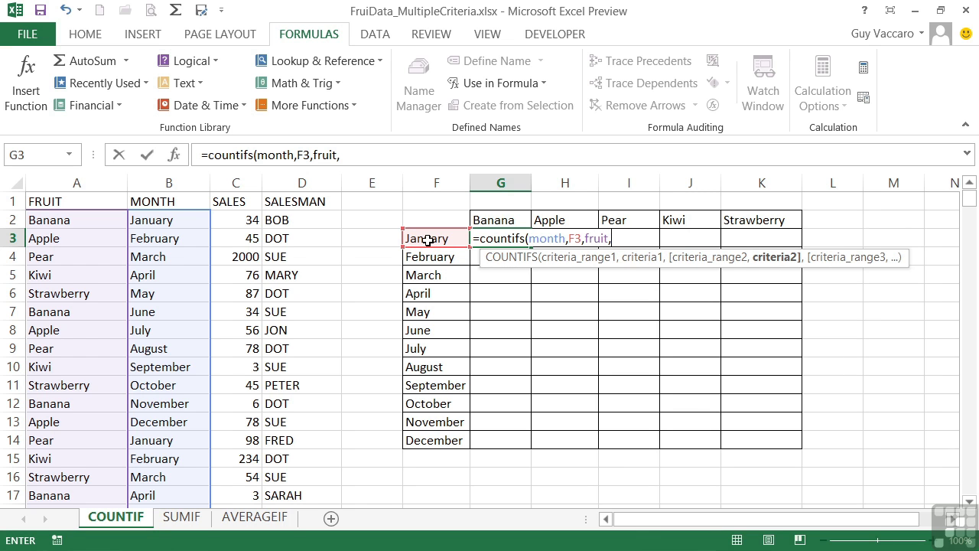
pyautogui.click(501, 218)
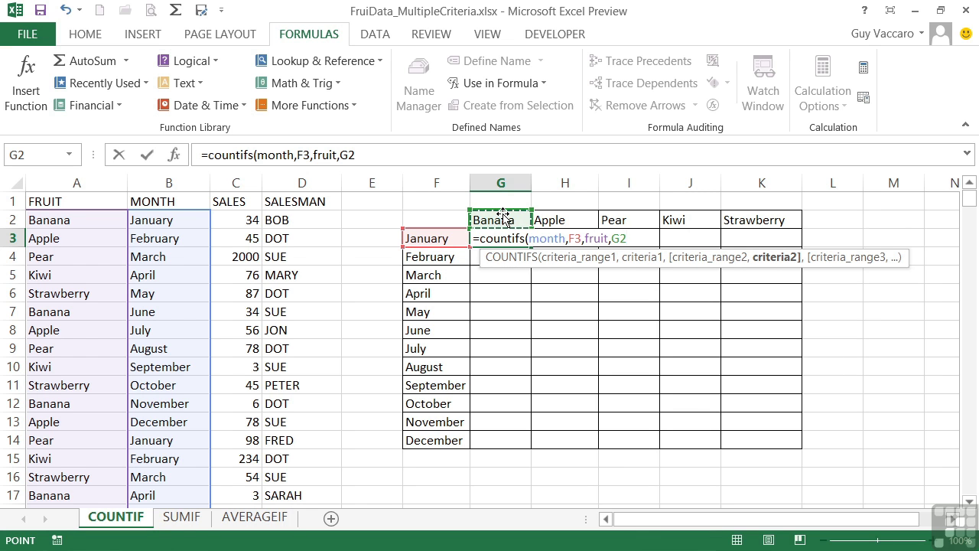
pyautogui.write(')')
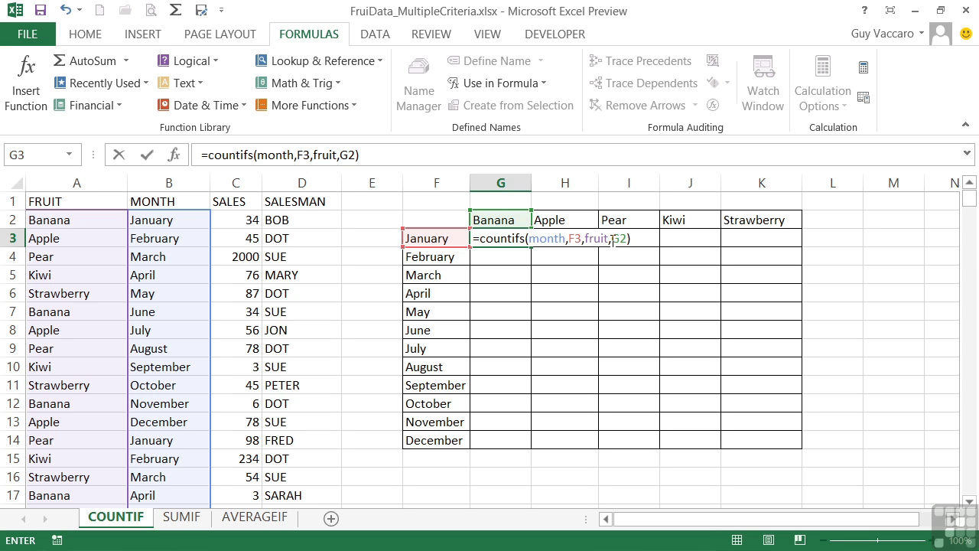
pyautogui.press('Return')
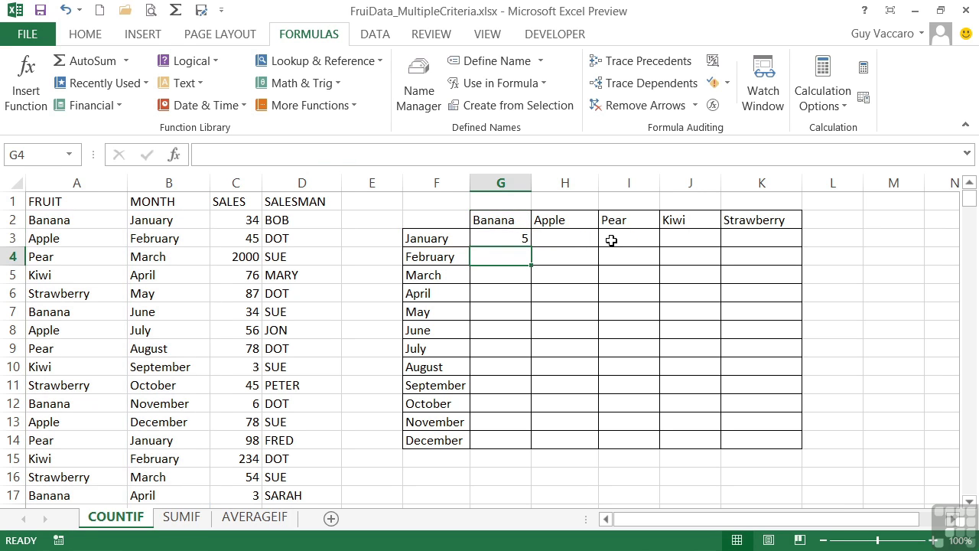
# Edit the COUNTIFS formula in G3 to use the mixed references $F3 and G$2.
pyautogui.press('Up')
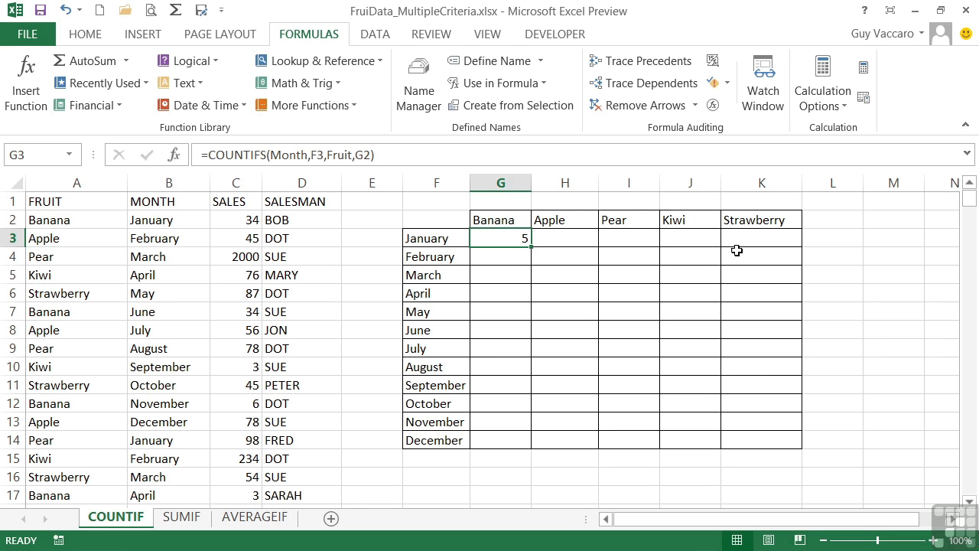
pyautogui.doubleClick(505, 238)
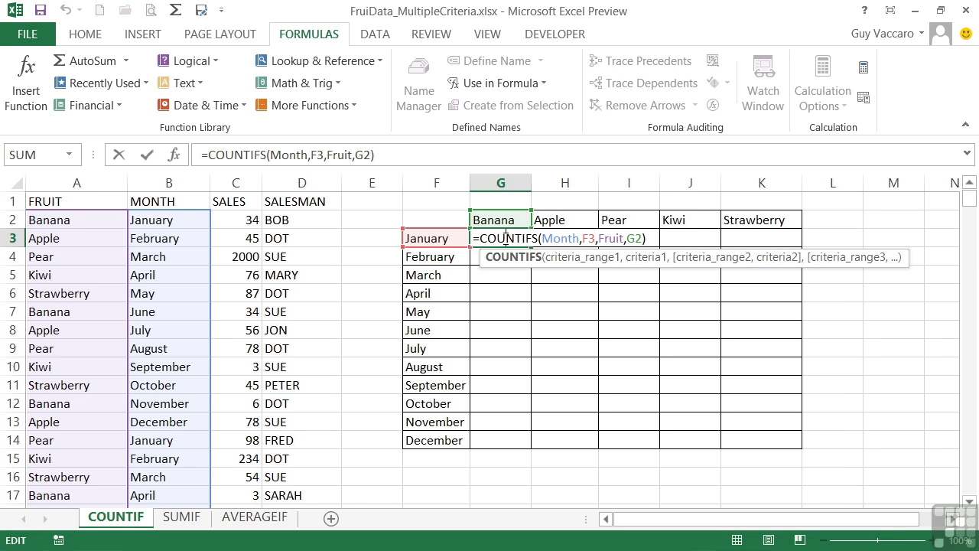
pyautogui.click(583, 238)
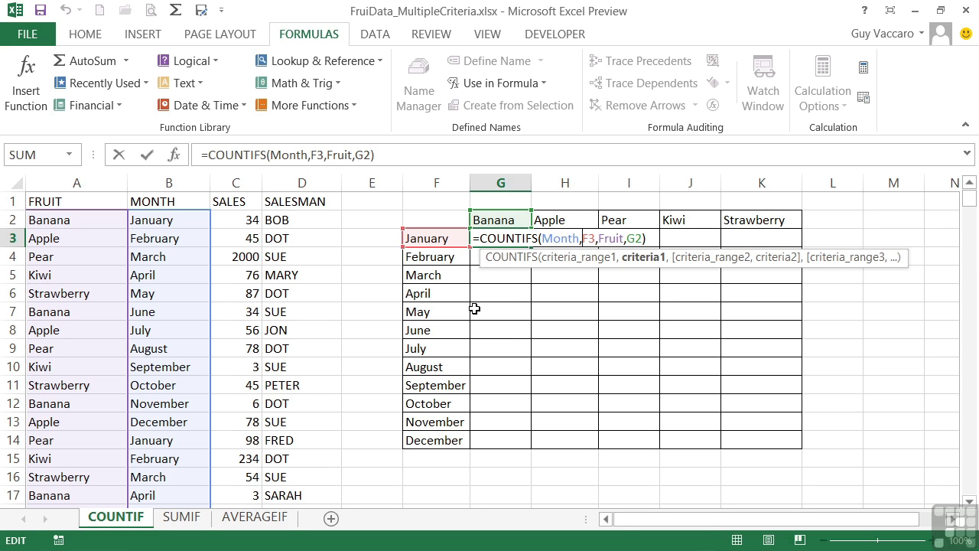
pyautogui.click(582, 238)
pyautogui.write('$')
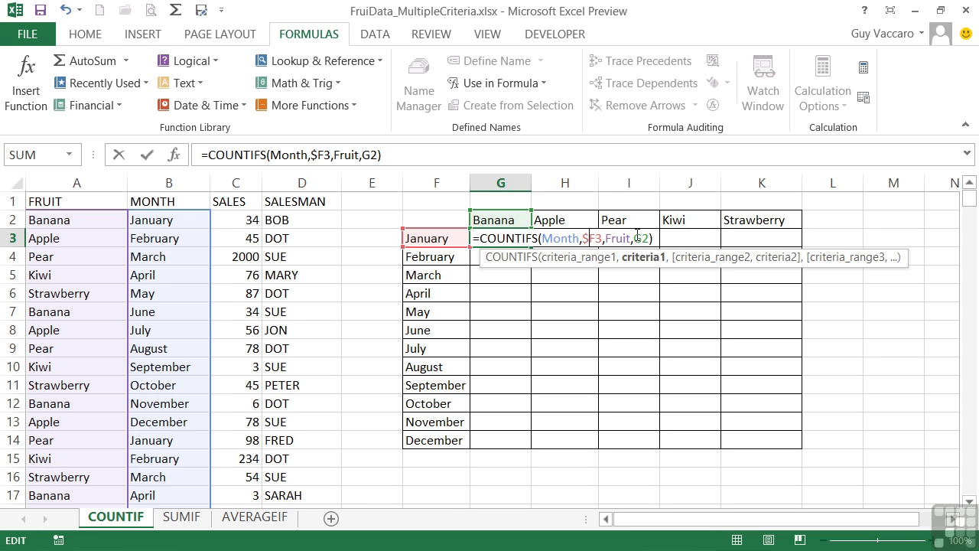
pyautogui.click(645, 239)
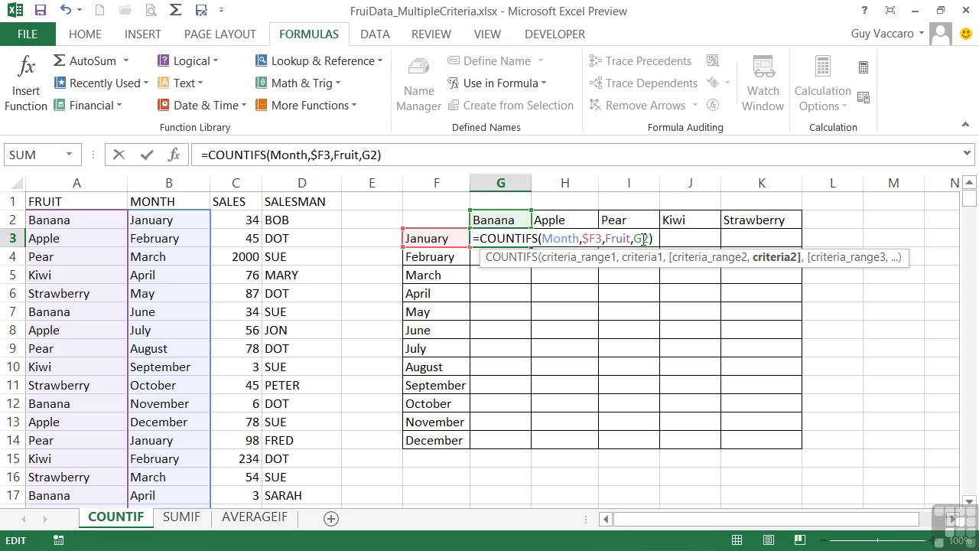
pyautogui.write('$')
pyautogui.click(664, 238)
pyautogui.press('Return')
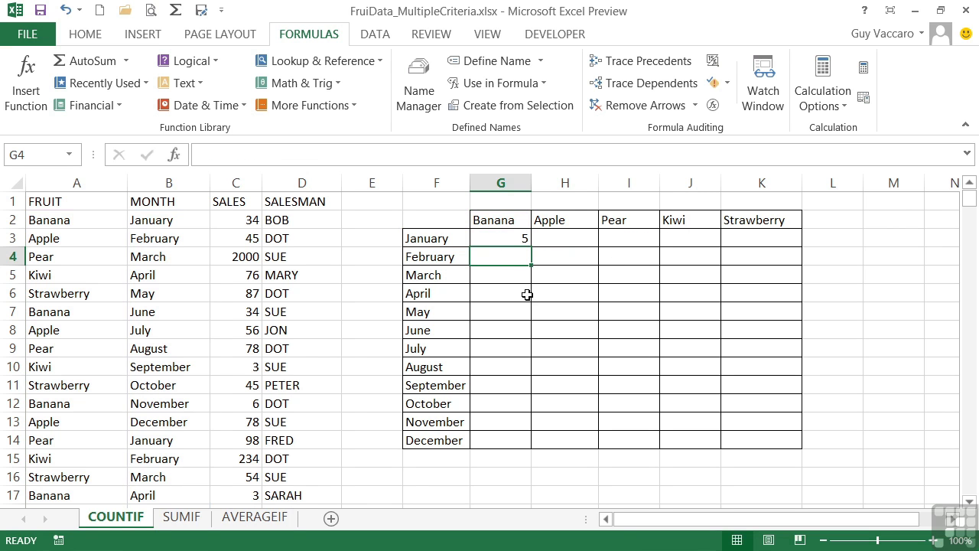
# Copy the COUNTIFS formula from G3 into the whole month-by-fruit grid G3:K14.
pyautogui.click(508, 239)
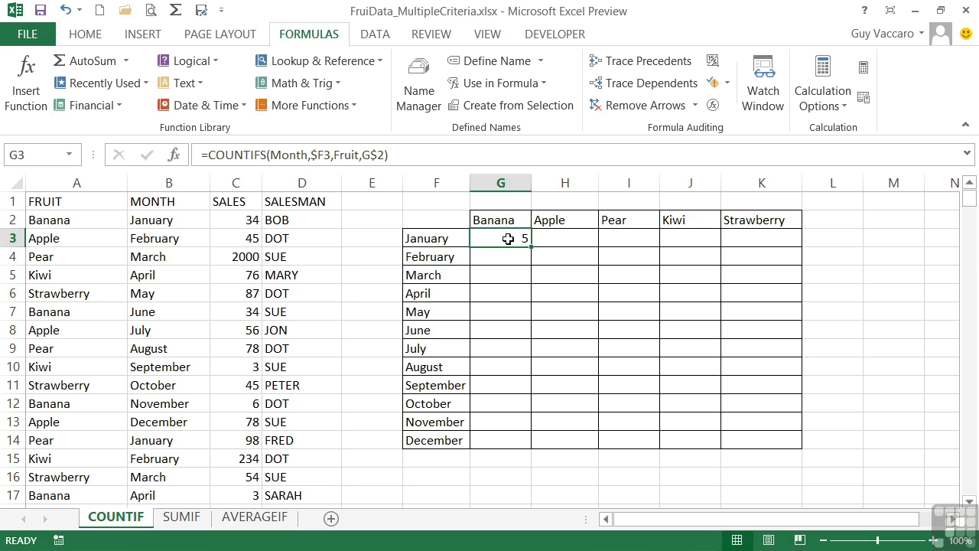
pyautogui.hotkey('ctrl', 'c')
pyautogui.moveTo(509, 241); pyautogui.dragTo(718, 437)
pyautogui.hotkey('ctrl', 'v')
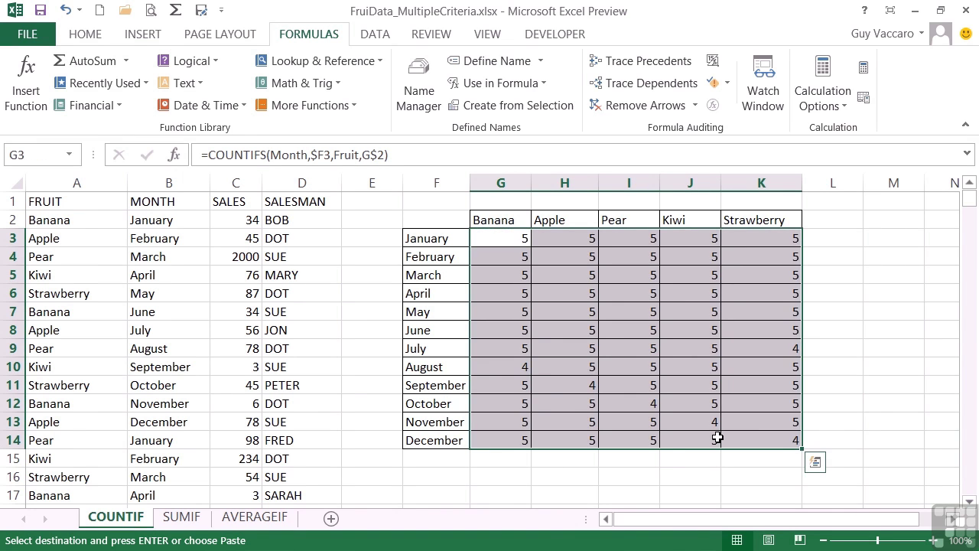
# Inspect the cell references in the copied formula for July and Pear in cell I9.
pyautogui.click(650, 349)
pyautogui.doubleClick(634, 350)
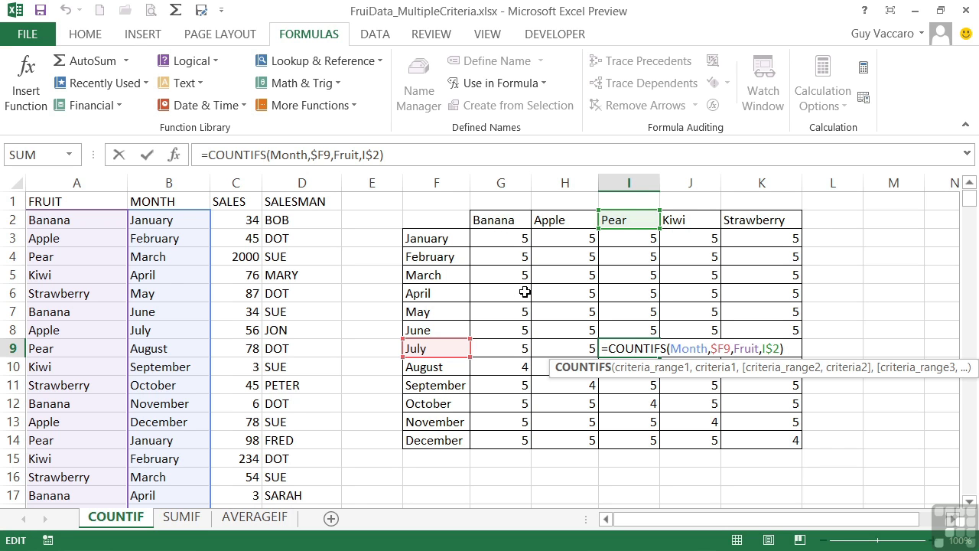
pyautogui.hotkey('ctrl', 'Return')
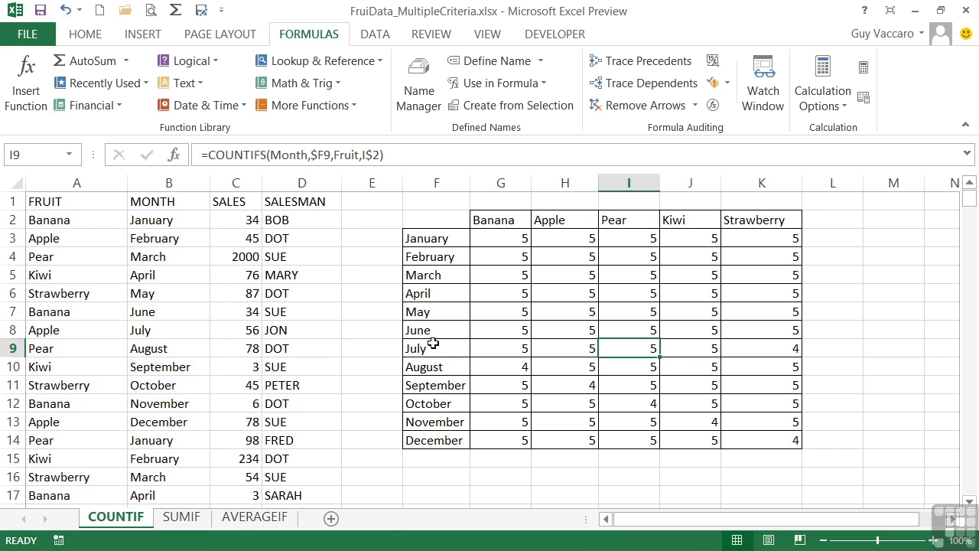
# On the SUMIF sheet, enter =SUMIFS(SALES,Month,F3,Fruit,G2) in cell G3 to total January Banana sales.
pyautogui.click(182, 517)
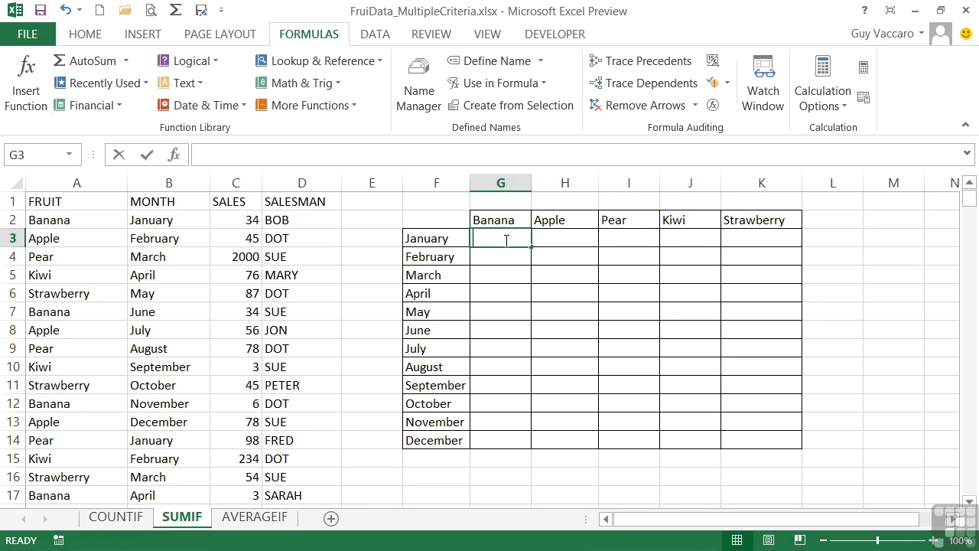
pyautogui.write('=sumif')
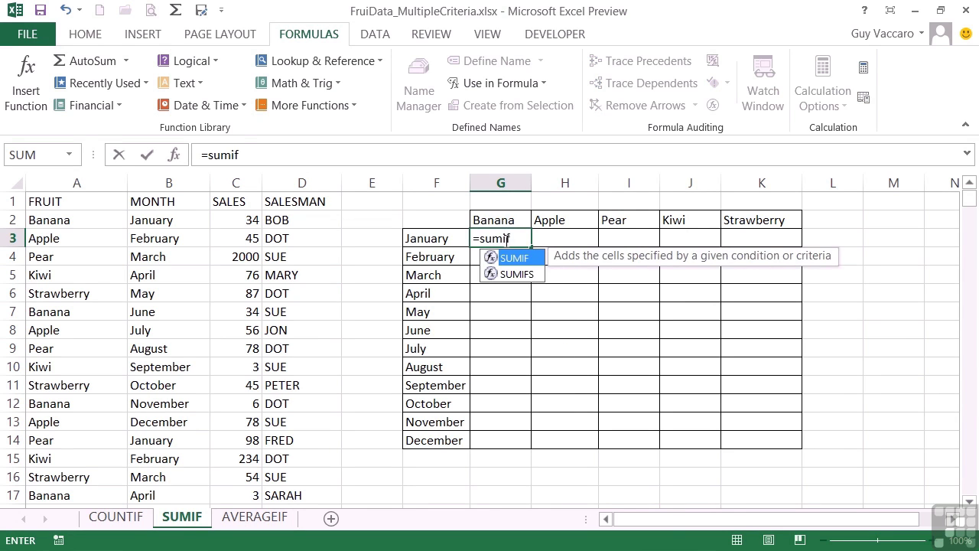
pyautogui.write('s')
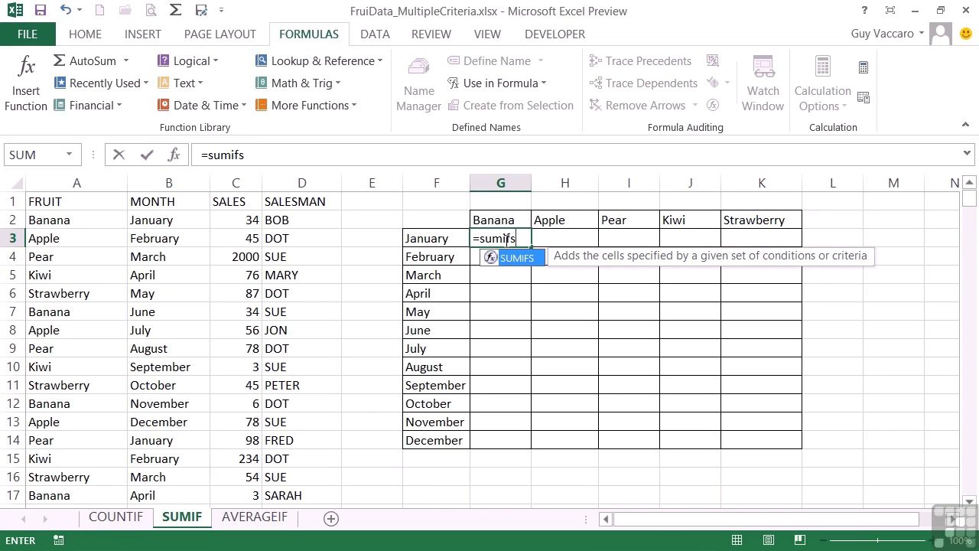
pyautogui.write('(')
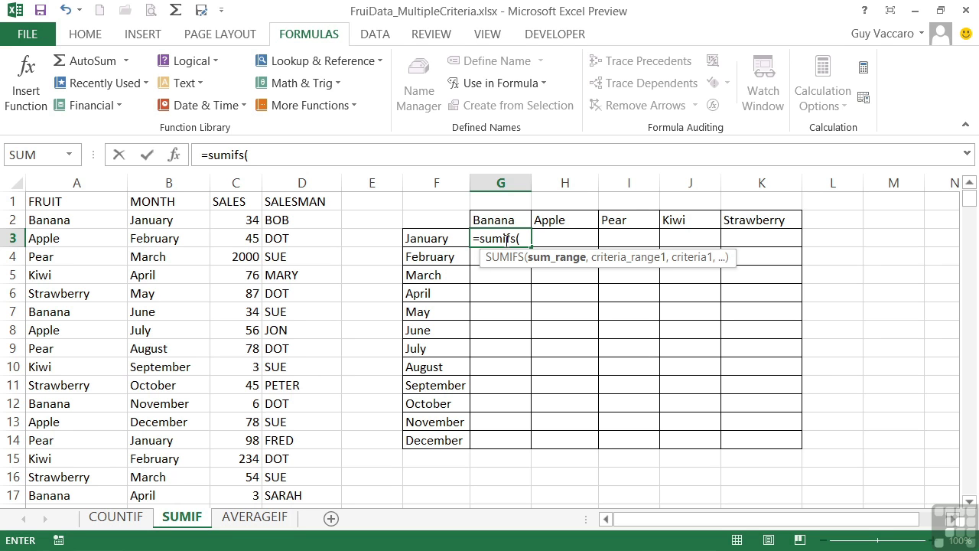
pyautogui.write('sa')
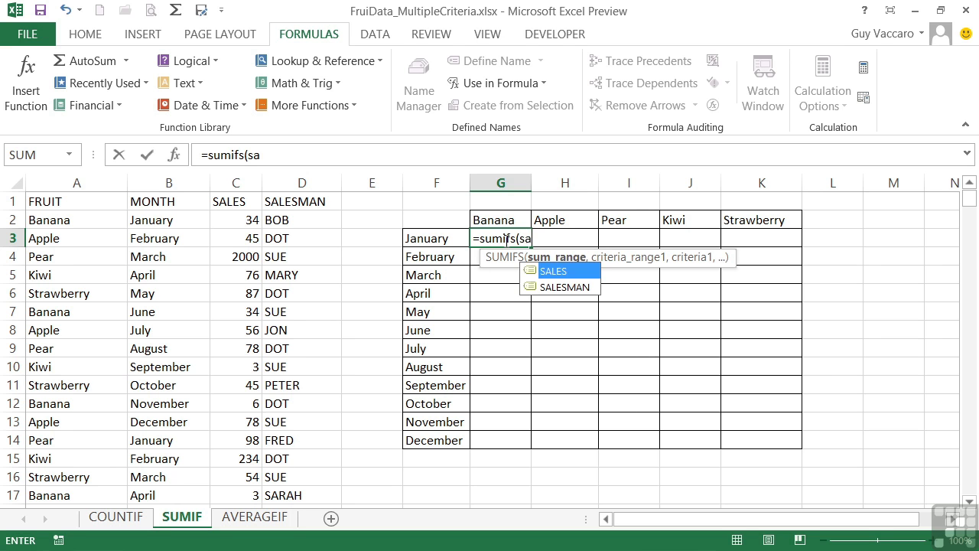
pyautogui.write('les,')
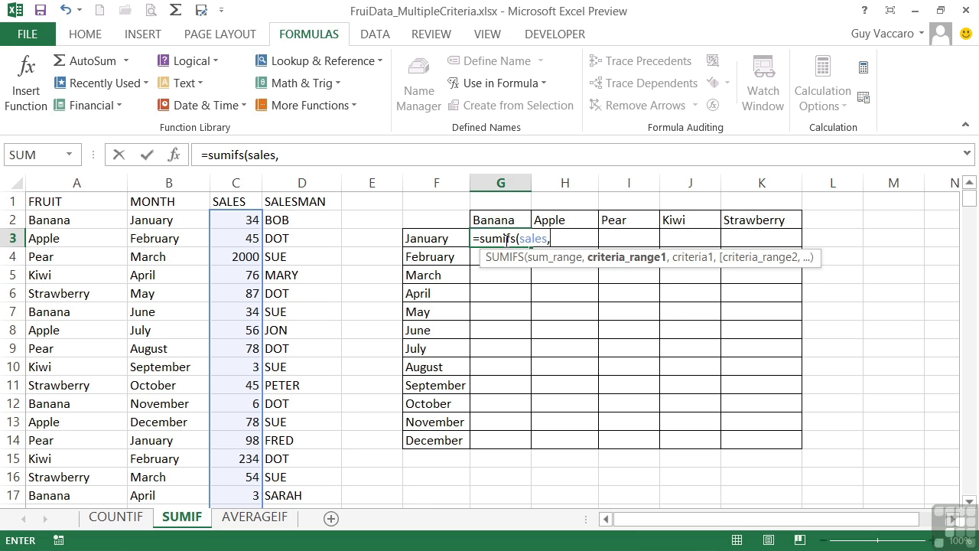
pyautogui.write('month,')
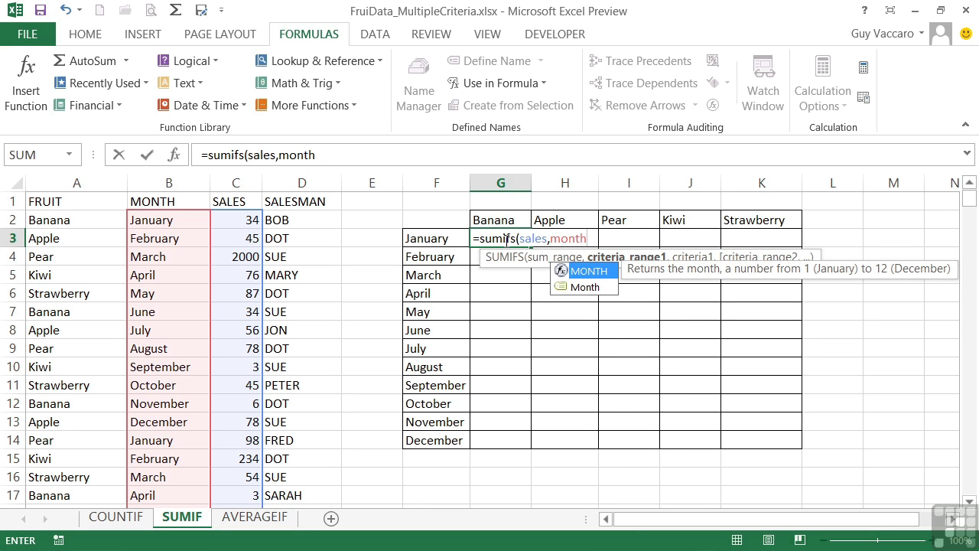
pyautogui.click(442, 240)
pyautogui.write(',')
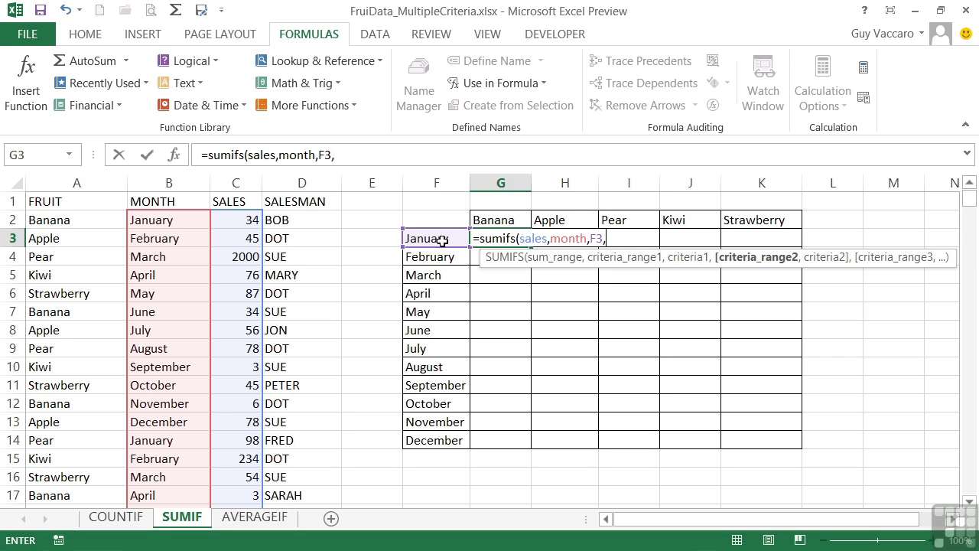
pyautogui.write('fruit,')
pyautogui.click(508, 218)
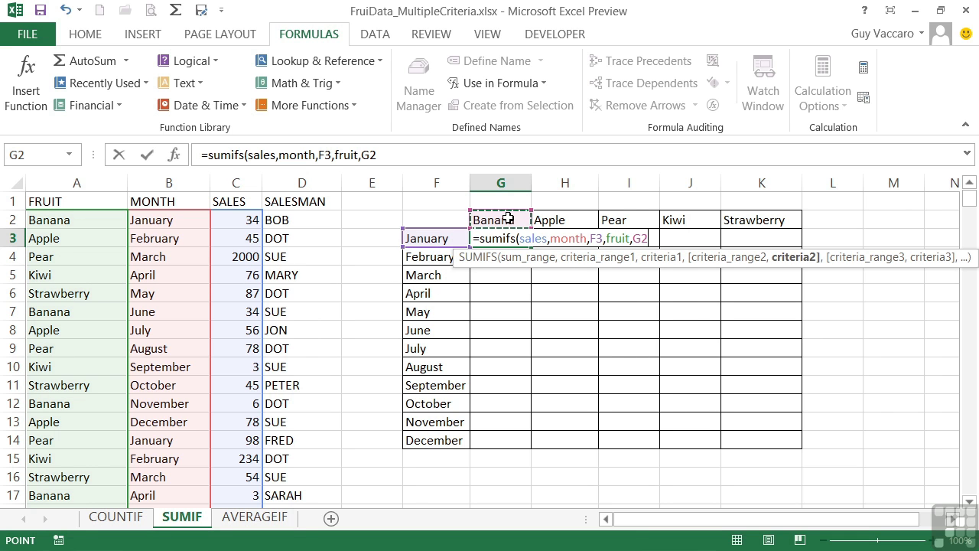
pyautogui.write(')')
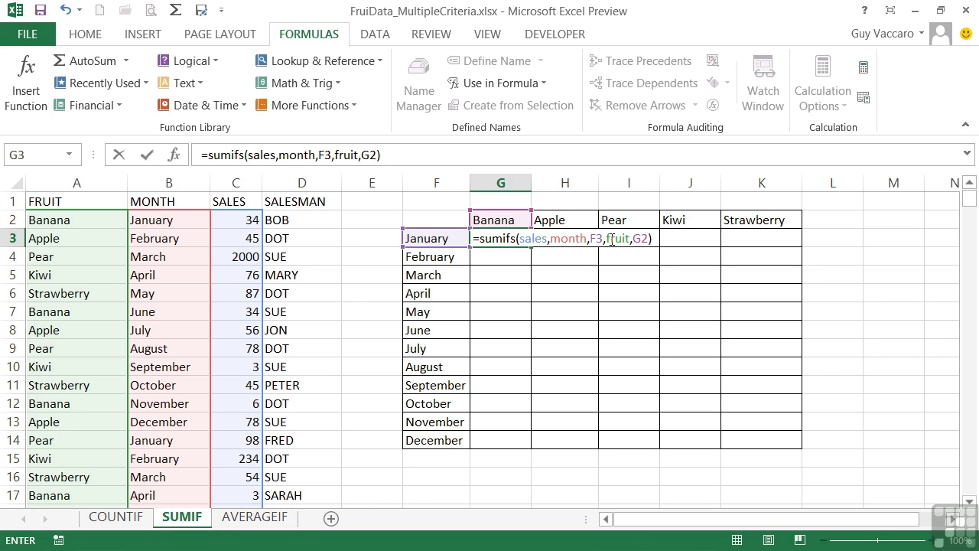
pyautogui.press('Return')
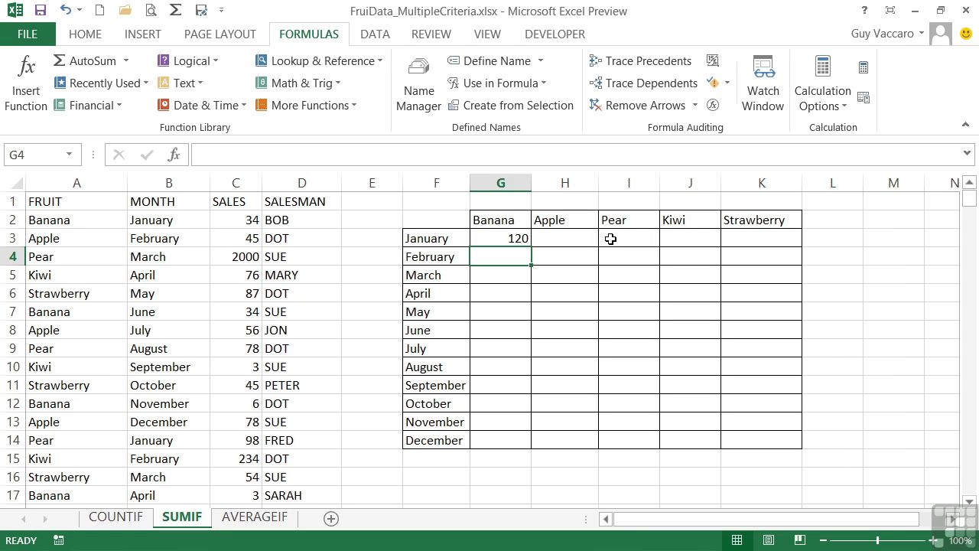
pyautogui.press('Up')
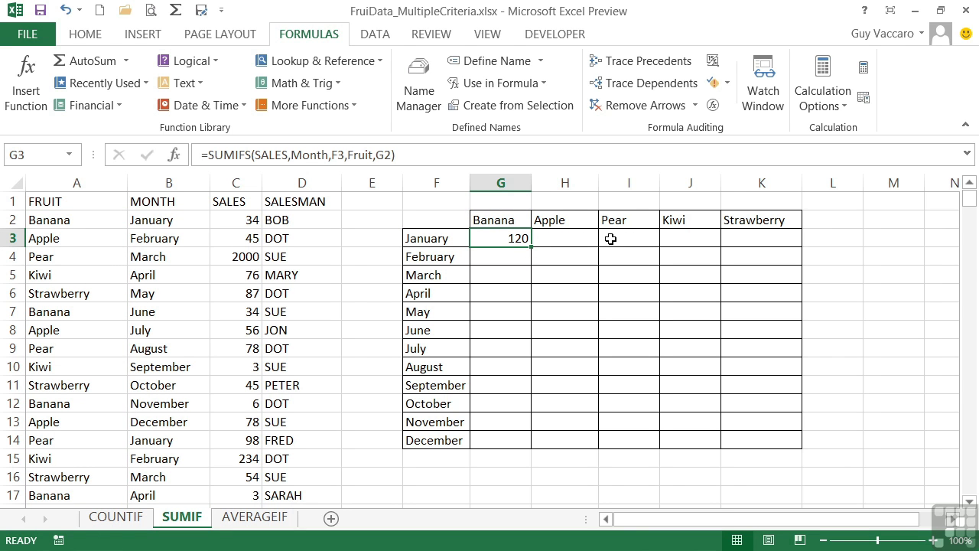
# Edit the SUMIFS formula in G3 to use the mixed references $F3 and G$2.
pyautogui.doubleClick(519, 239)
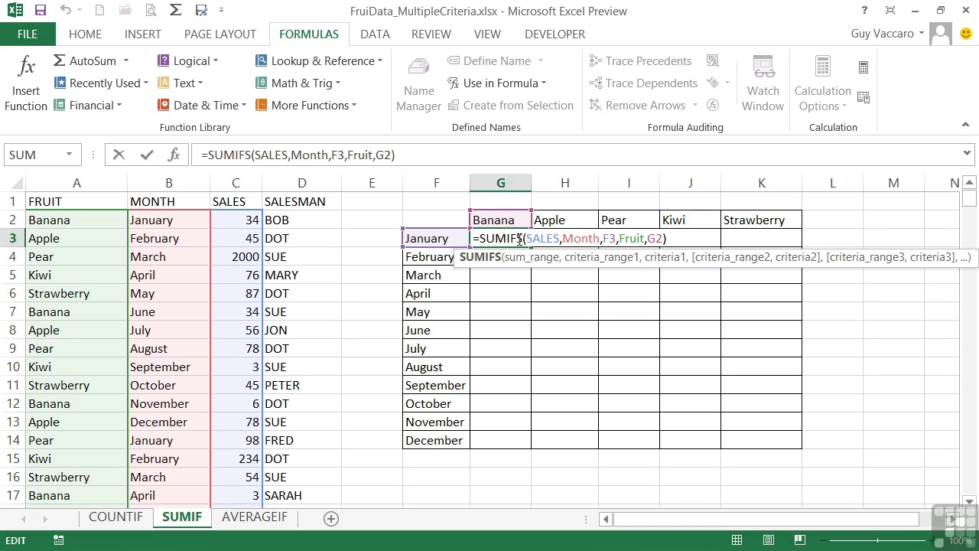
pyautogui.click(609, 238)
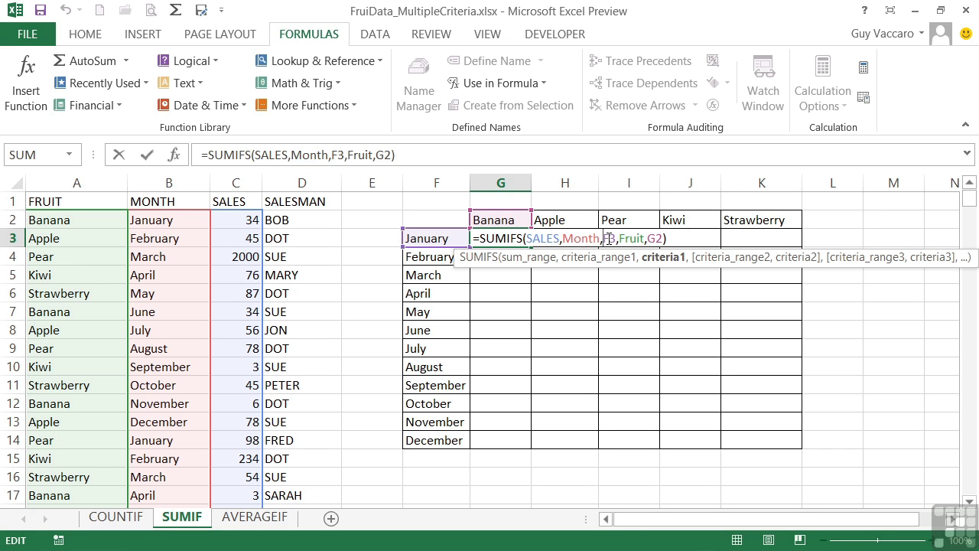
pyautogui.write('$')
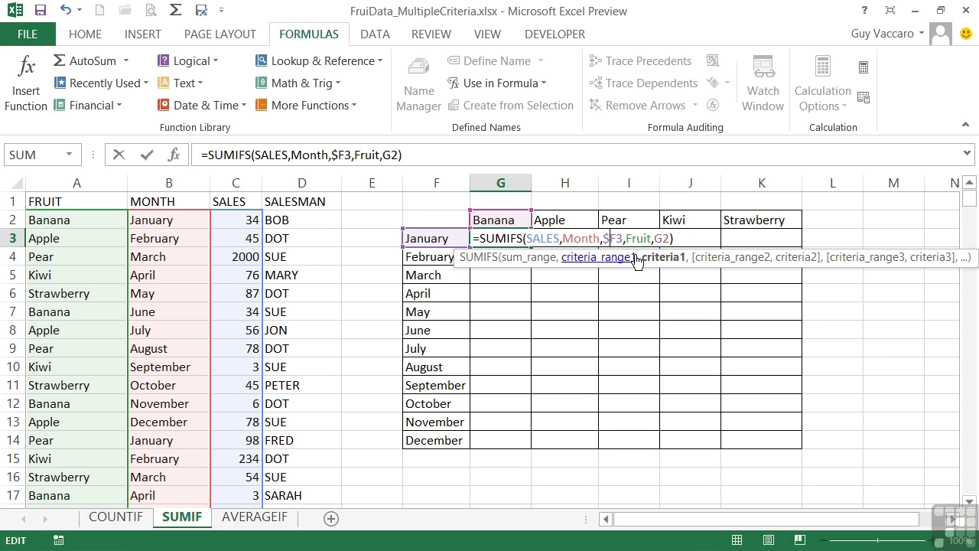
pyautogui.click(680, 243)
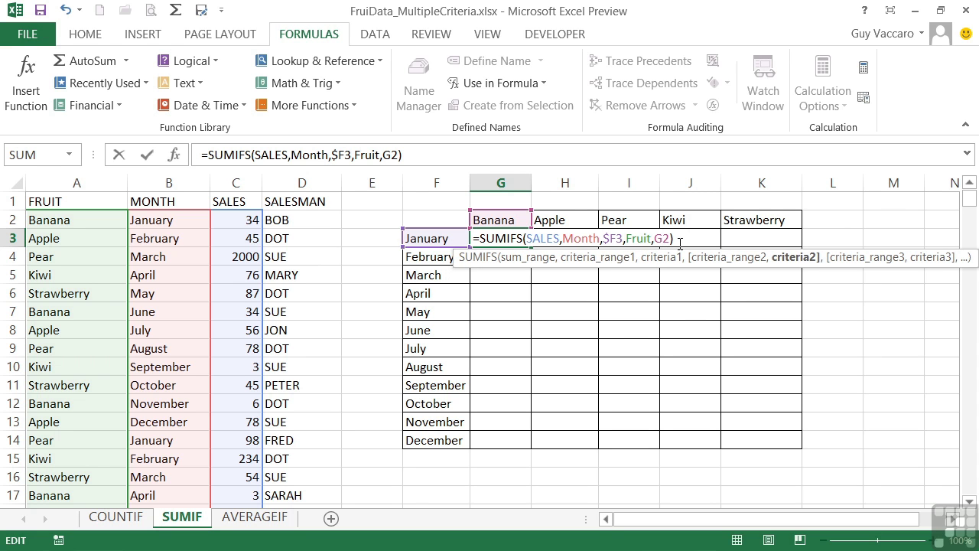
pyautogui.write('$')
pyautogui.press('Return')
# Copy the SUMIFS formula from G3 into the whole month-by-fruit grid G3:K14.
pyautogui.click(516, 239)
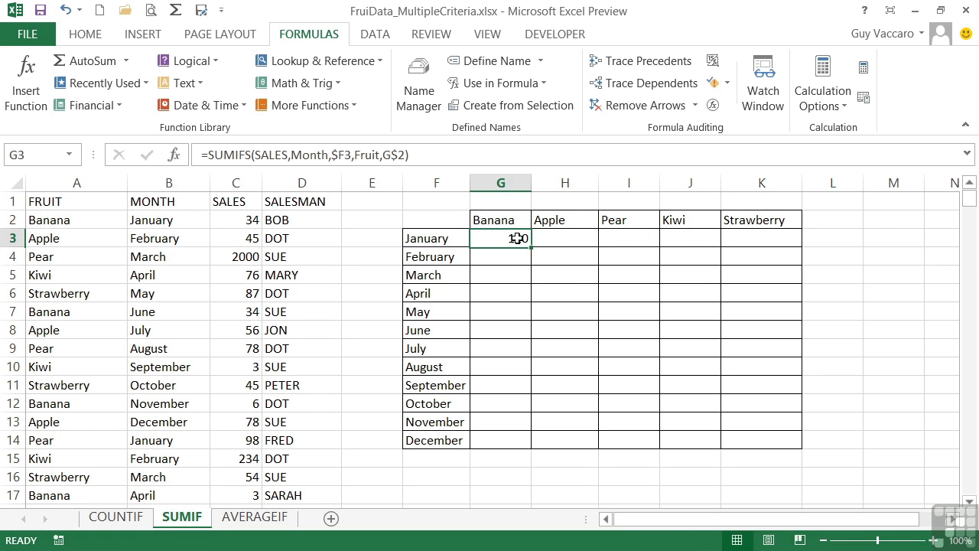
pyautogui.hotkey('ctrl', 'c')
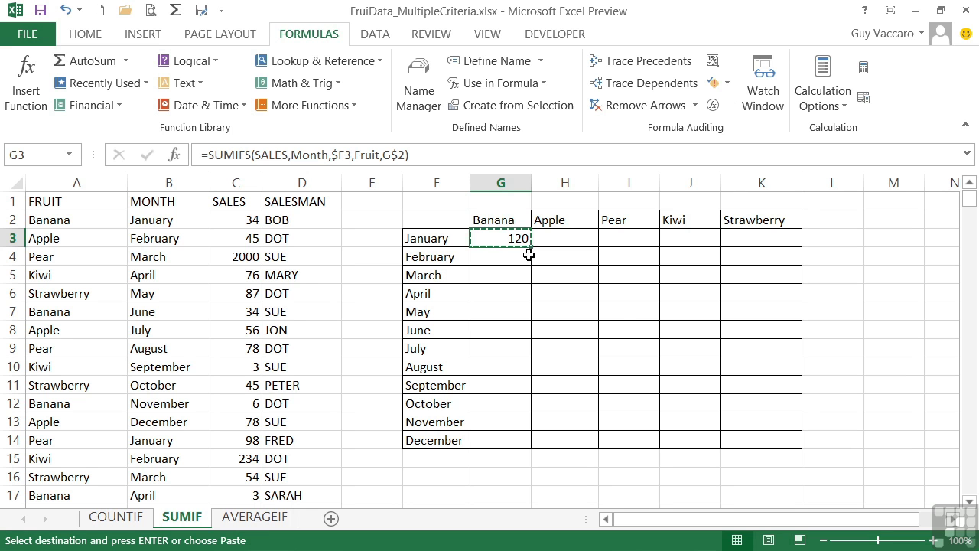
pyautogui.moveTo(505, 239); pyautogui.dragTo(752, 444)
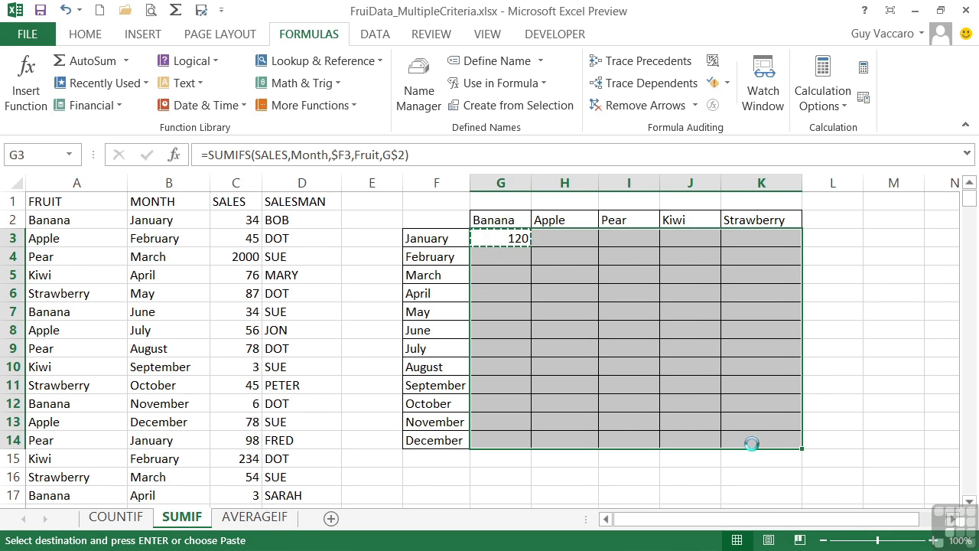
pyautogui.press('Return')
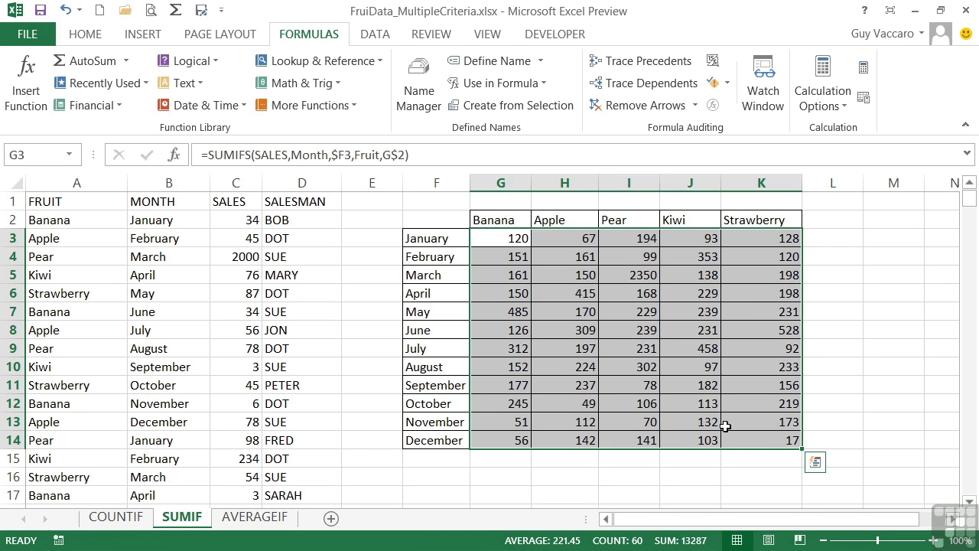
# Inspect the cell references in the copied SUMIFS formulas for September Strawberry in K11 and November Apple in H13.
pyautogui.doubleClick(768, 384)
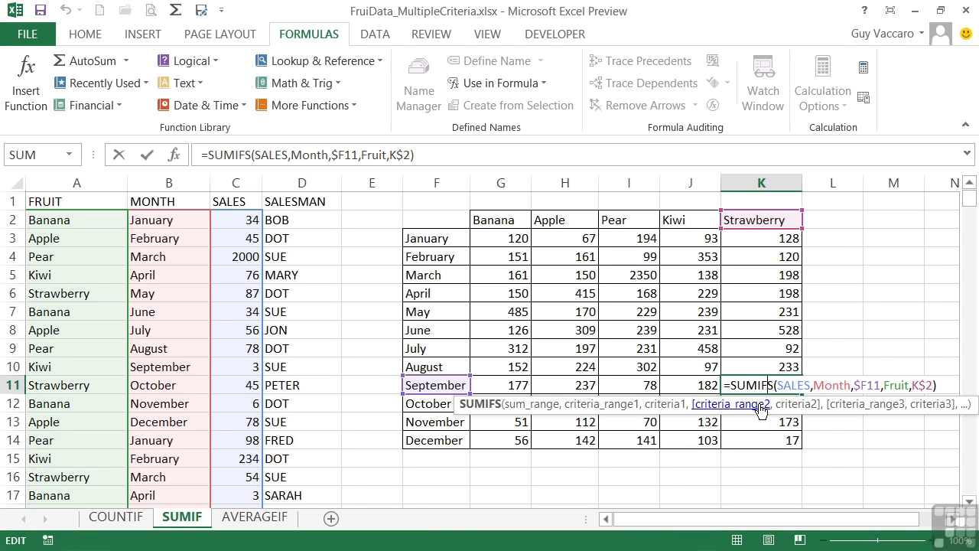
pyautogui.press('Escape')
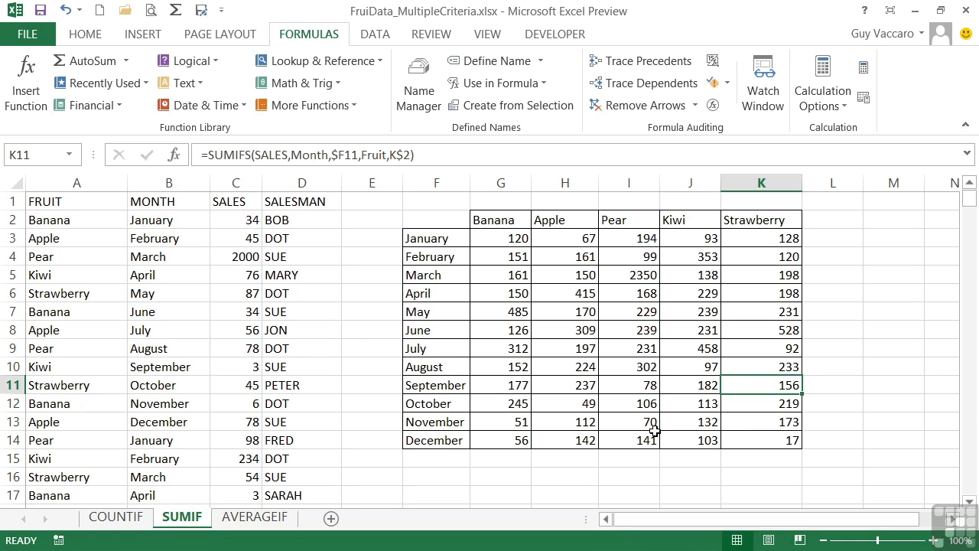
pyautogui.doubleClick(573, 424)
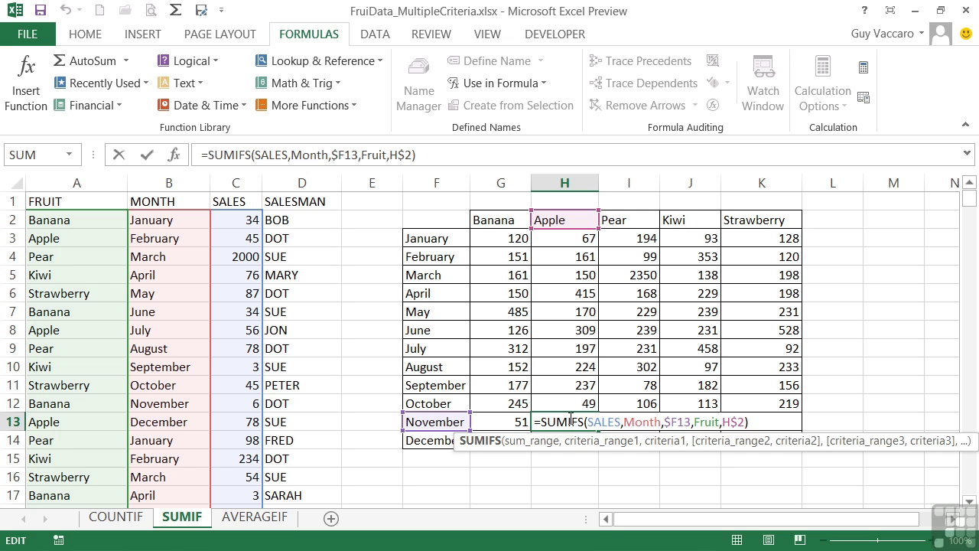
pyautogui.hotkey('ctrl', 'Return')
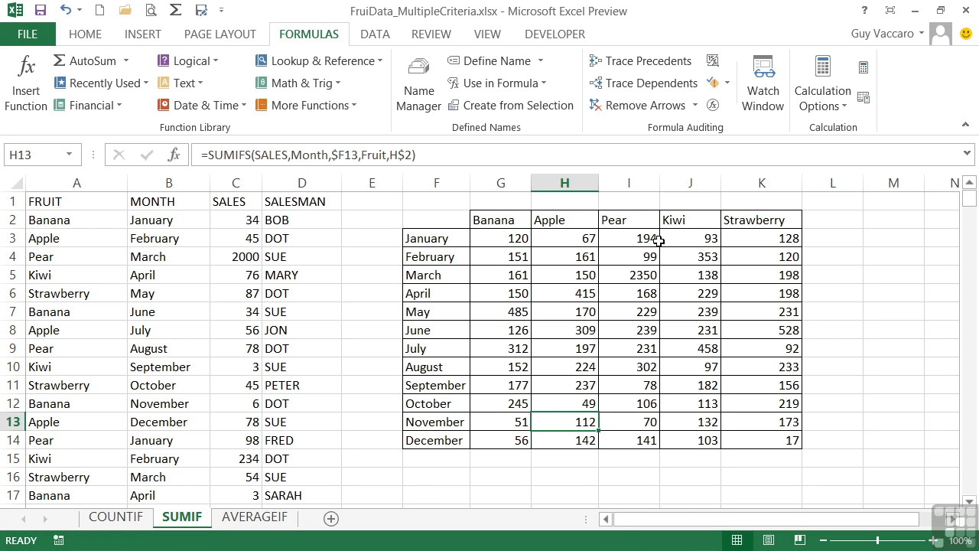
# Copy the SUMIFS formula from G3 into cell G3 of the AVERAGEIF sheet, using the existing versions of the named ranges.
pyautogui.click(492, 238)
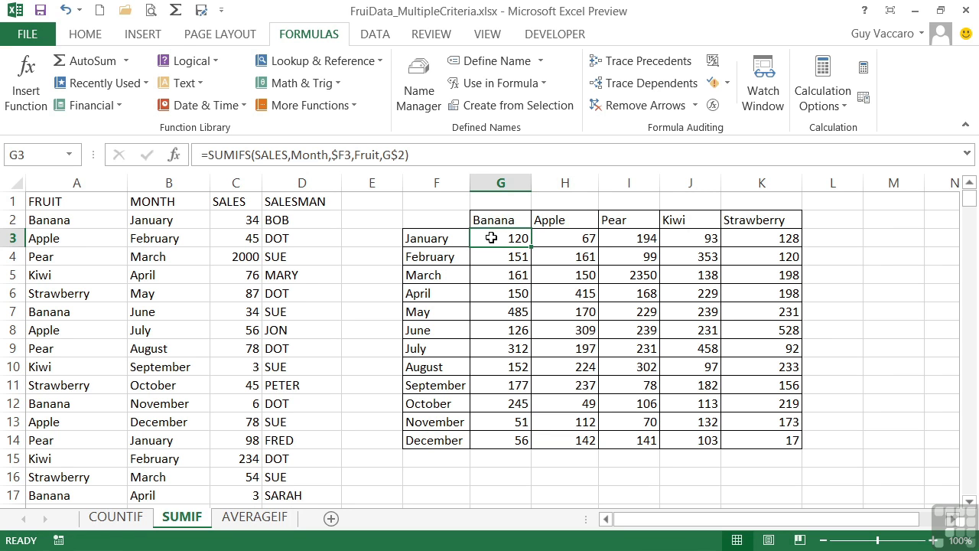
pyautogui.hotkey('ctrl', 'c')
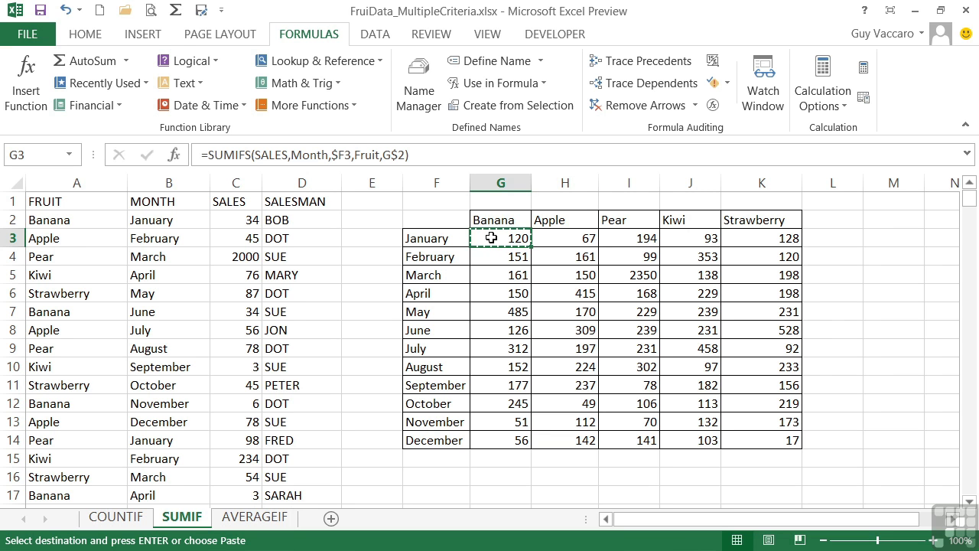
pyautogui.click(259, 518)
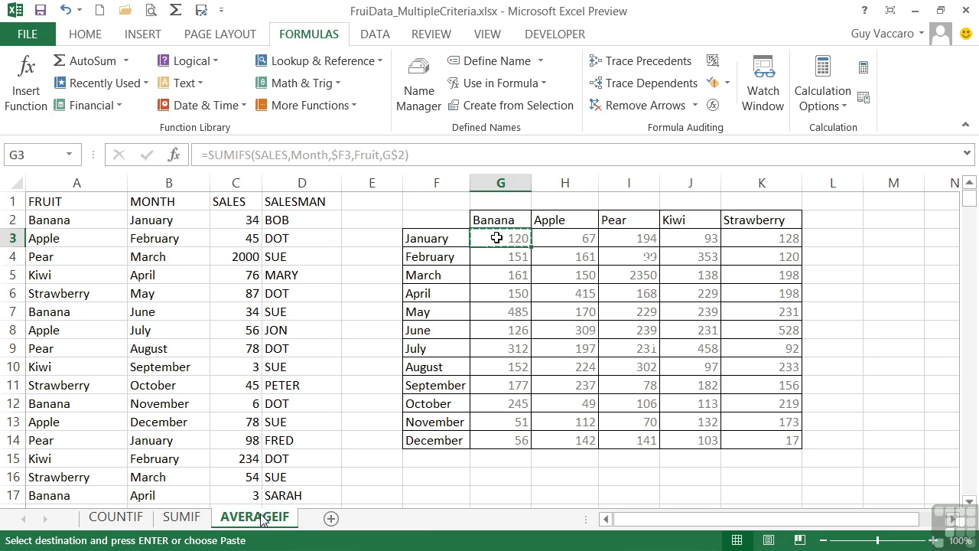
pyautogui.hotkey('ctrl', 'v')
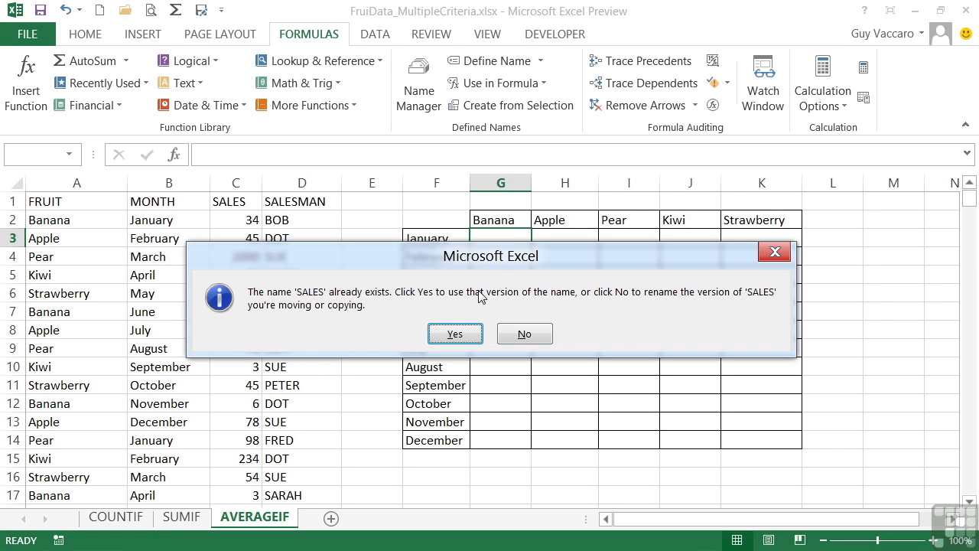
pyautogui.click(468, 334)
pyautogui.click(467, 334)
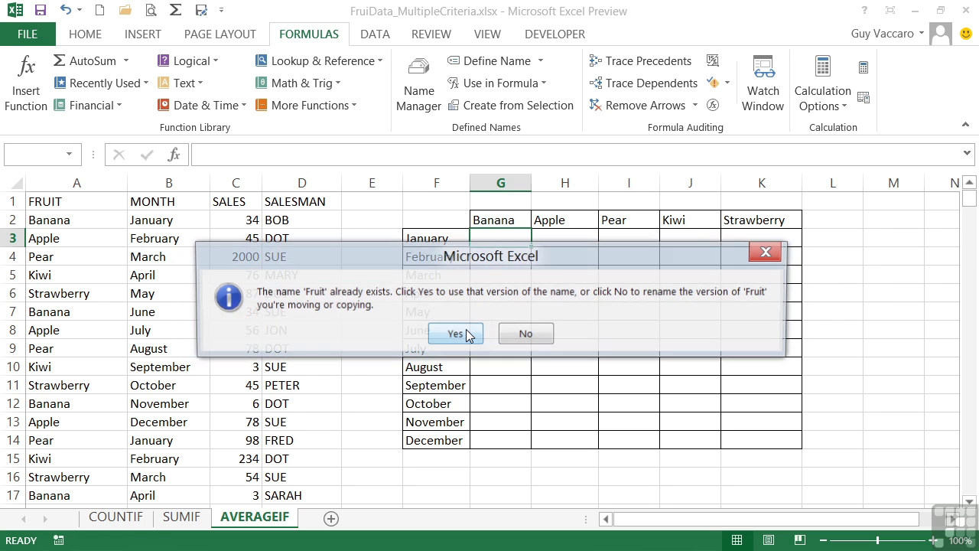
pyautogui.click(467, 333)
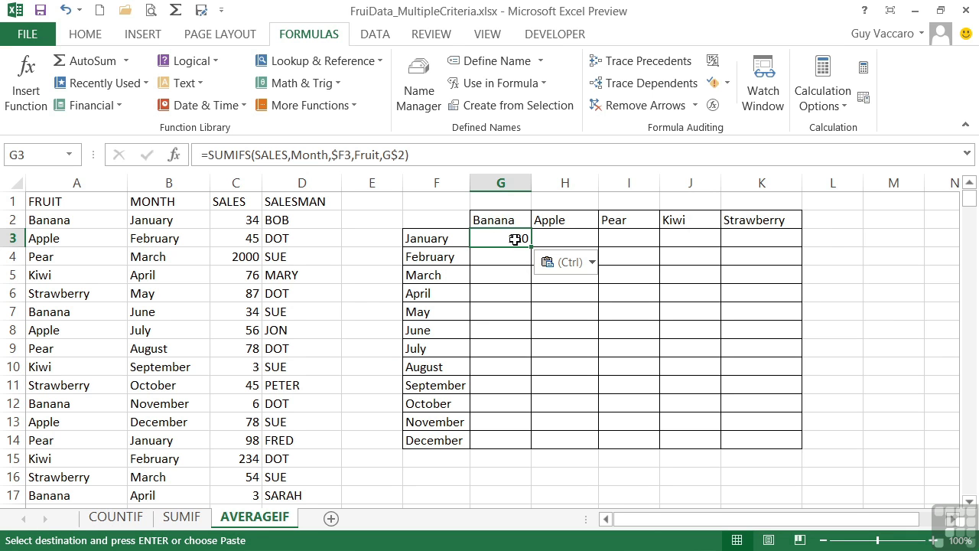
# Change the function in G3 to AVERAGEIFS so the formula reads =AVERAGEIFS(SALES,Month,$F3,Fruit,G$2).
pyautogui.doubleClick(510, 240)
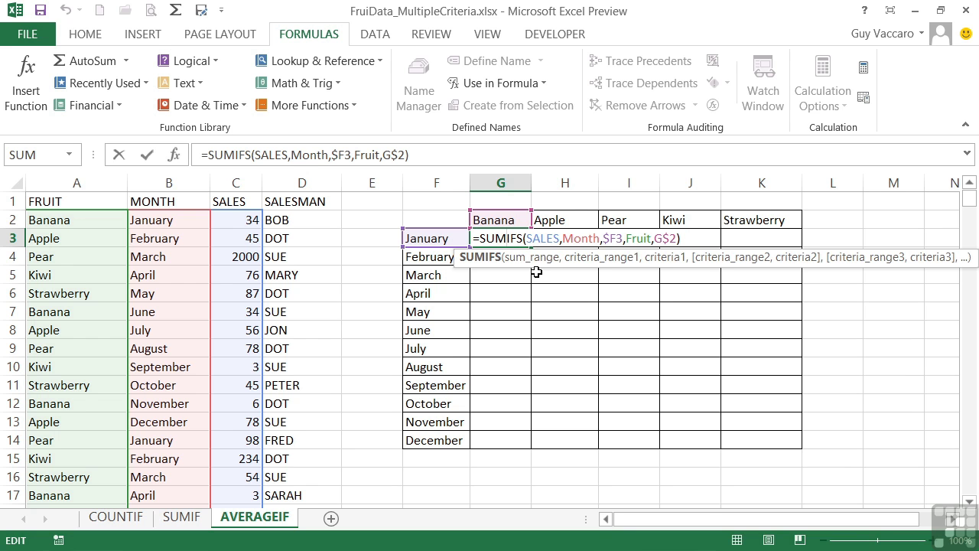
pyautogui.press('BackSpace')
pyautogui.press('BackSpace')
pyautogui.press('BackSpace')
pyautogui.write('average')
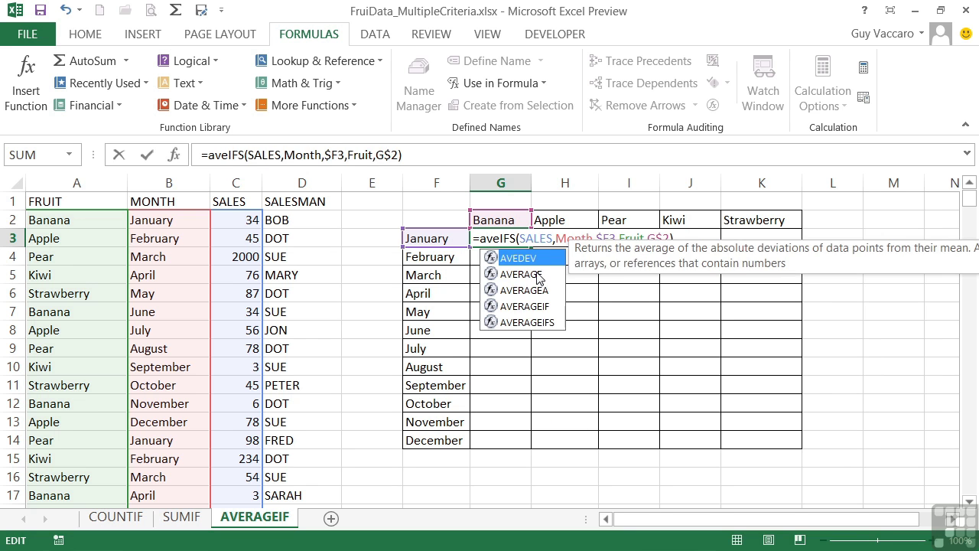
pyautogui.doubleClick(531, 319)
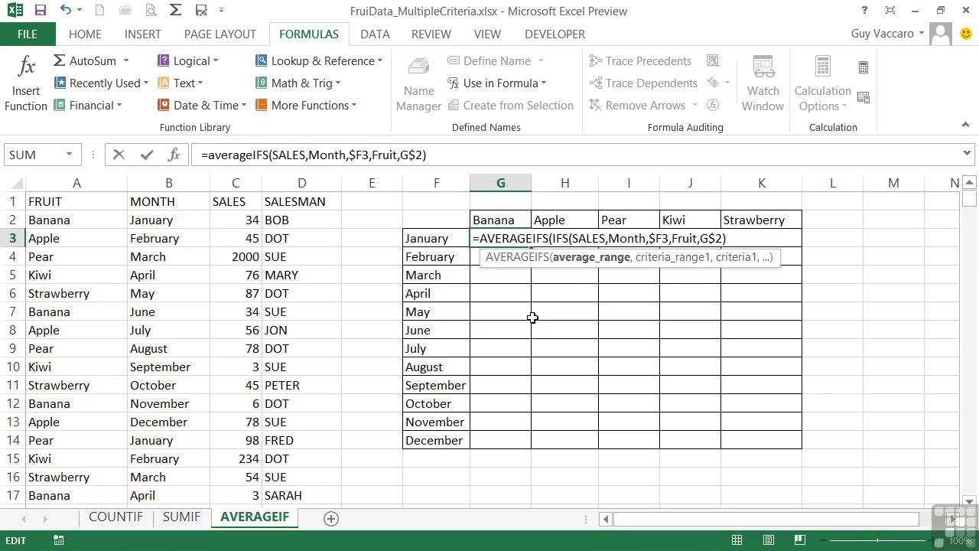
pyautogui.press('Delete')
pyautogui.press('Delete')
pyautogui.press('Delete')
pyautogui.press('Delete')
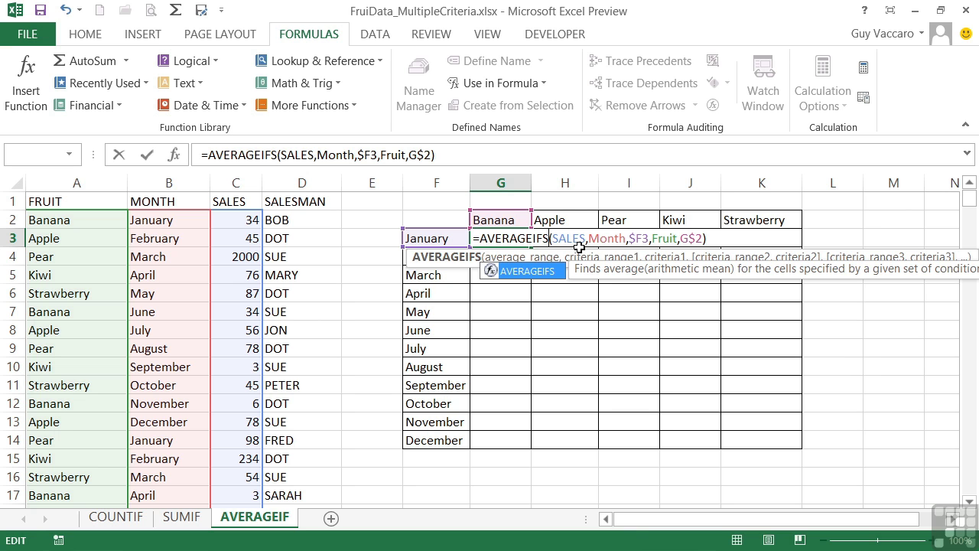
pyautogui.hotkey('ctrl', 'Return')
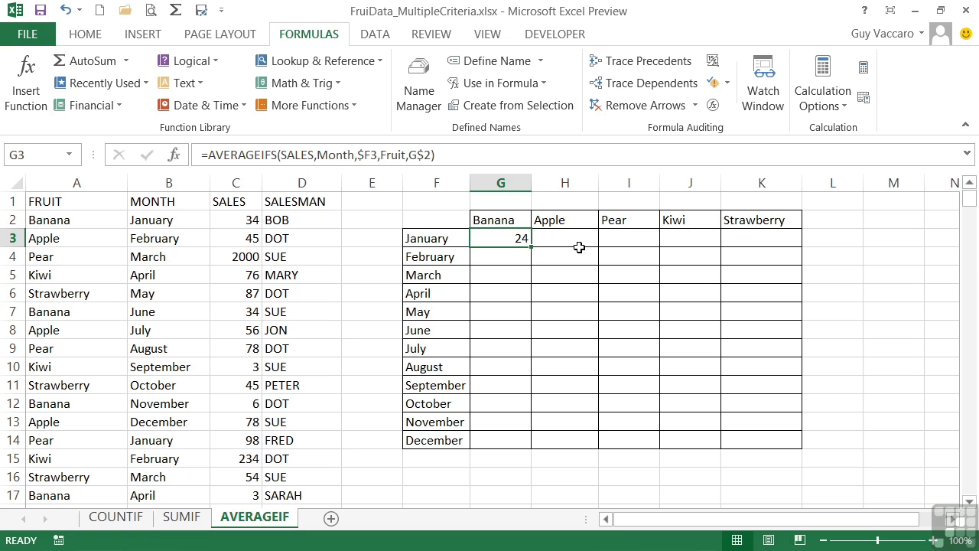
# Copy the AVERAGEIFS formula from G3 into the whole month-by-fruit grid G3:K14.
pyautogui.hotkey('ctrl', 'c')
pyautogui.moveTo(518, 240); pyautogui.dragTo(759, 439)
pyautogui.hotkey('ctrl', 'v')
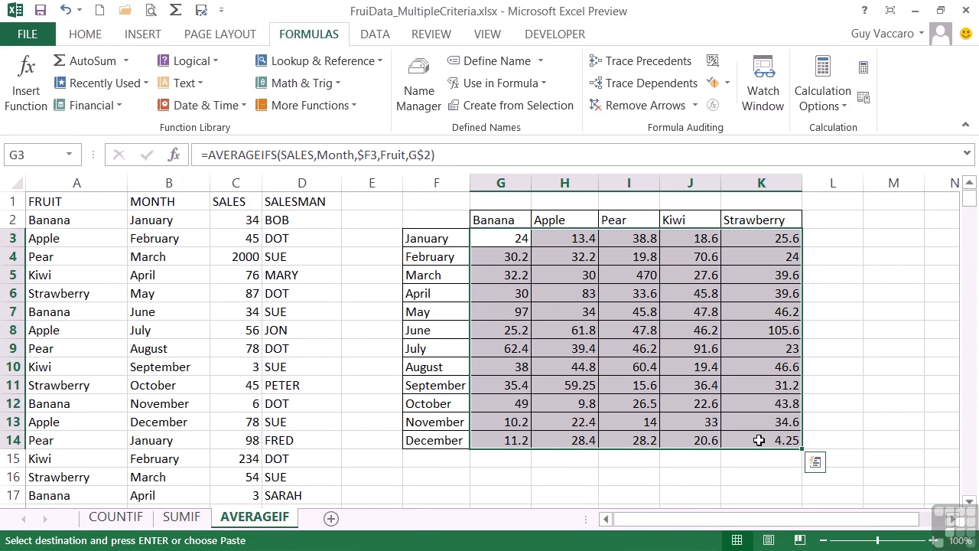
# Inspect the cell references in the copied AVERAGEIFS formula for June and Kiwi in cell J8.
pyautogui.click(698, 329)
pyautogui.doubleClick(698, 329)
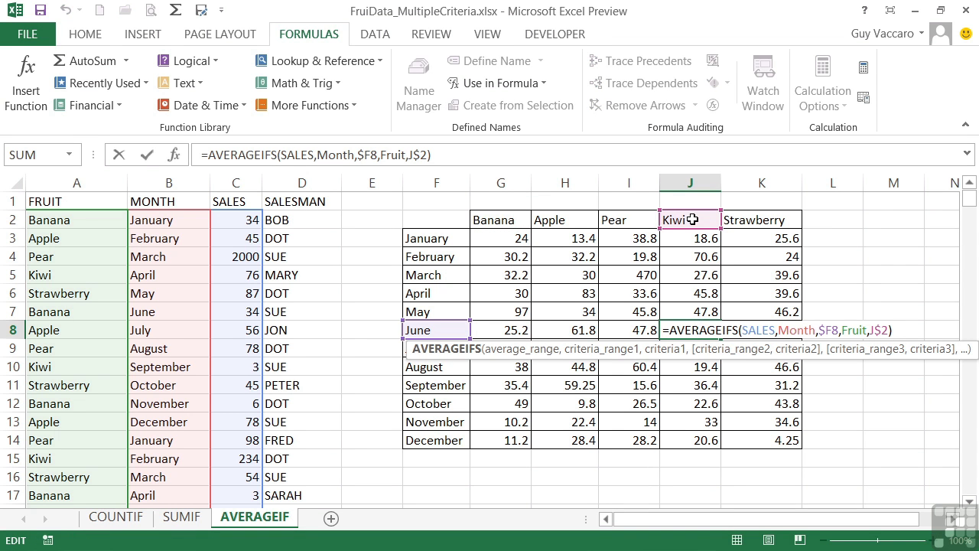
pyautogui.press('Return')
pyautogui.click(663, 334)
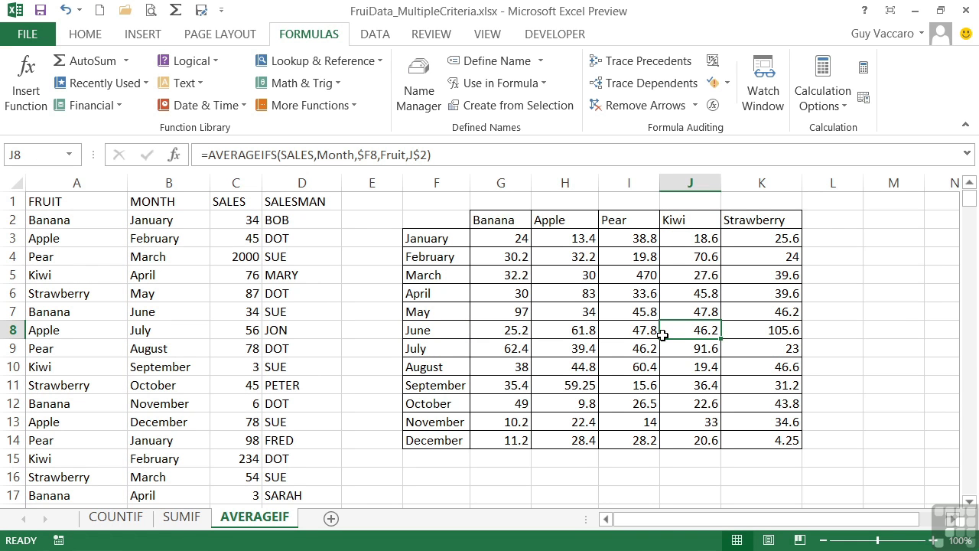